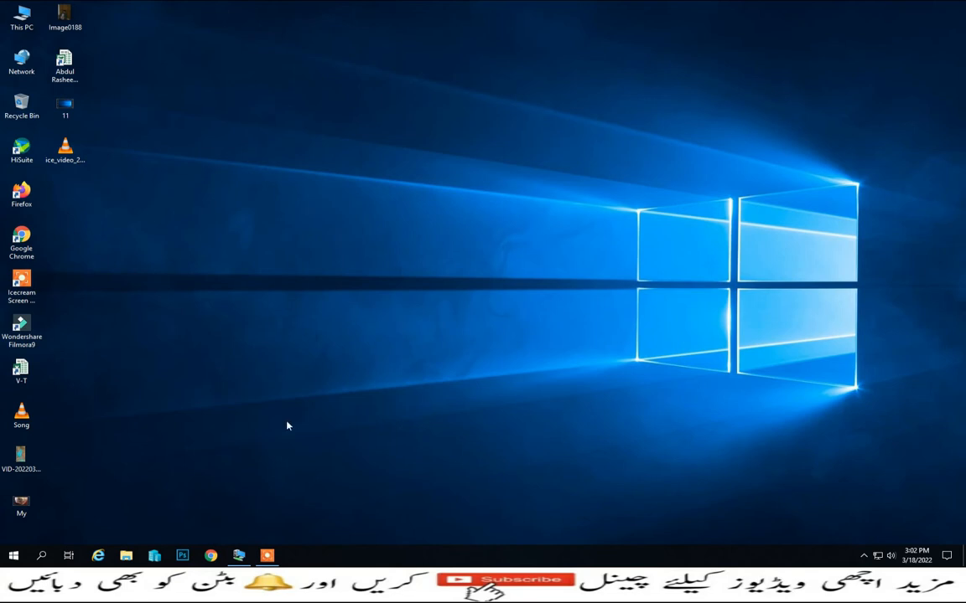
# - In the virtual machine, open the TSplus Administration Console and show the advanced Contextual menu settings
pyautogui.click(239, 555)
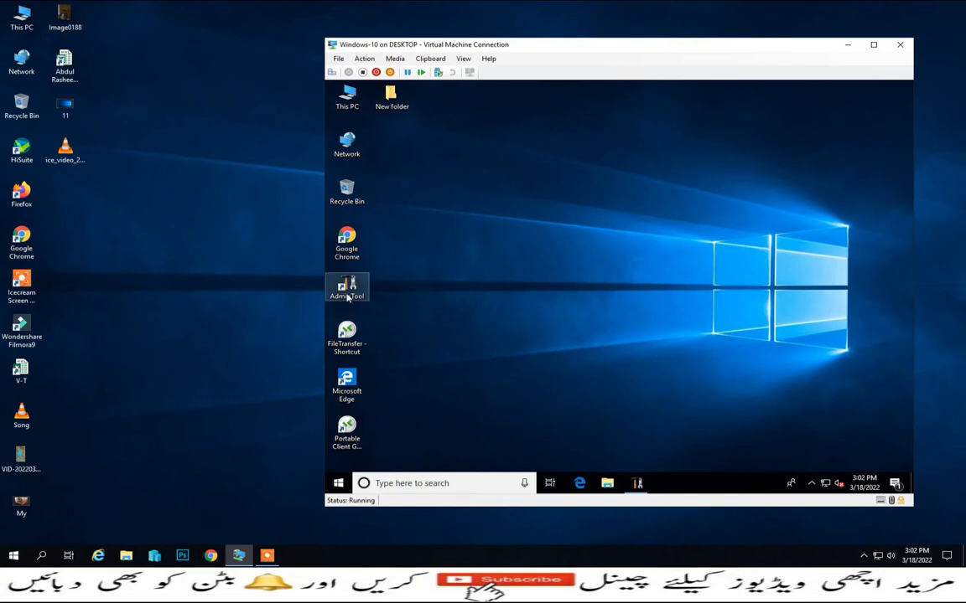
pyautogui.click(637, 483)
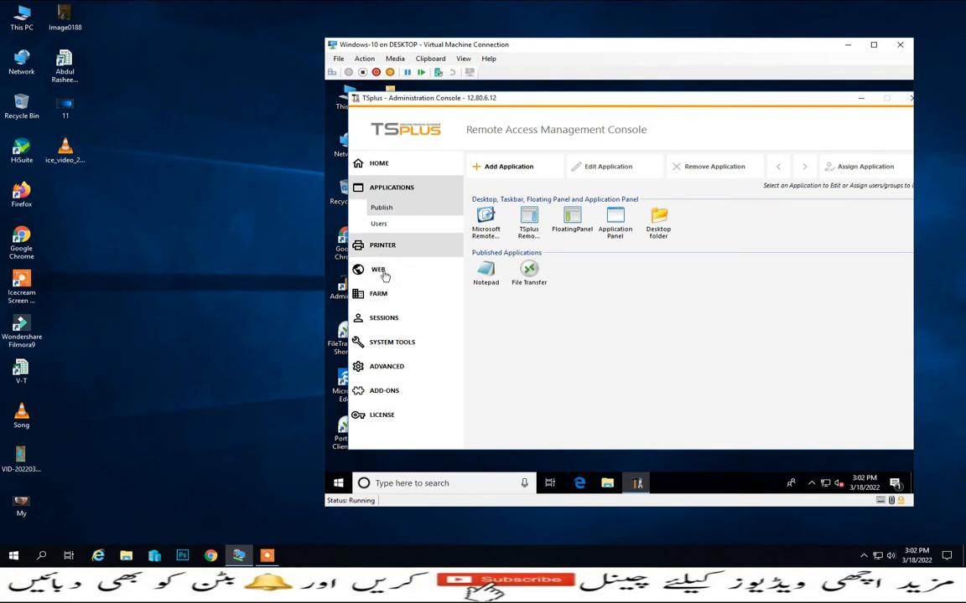
pyautogui.click(388, 372)
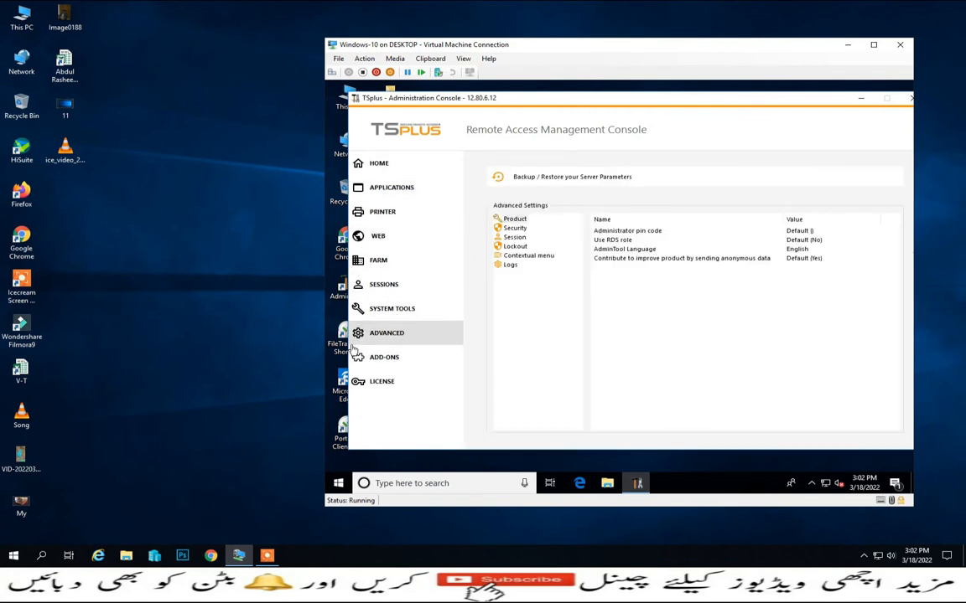
pyautogui.click(541, 257)
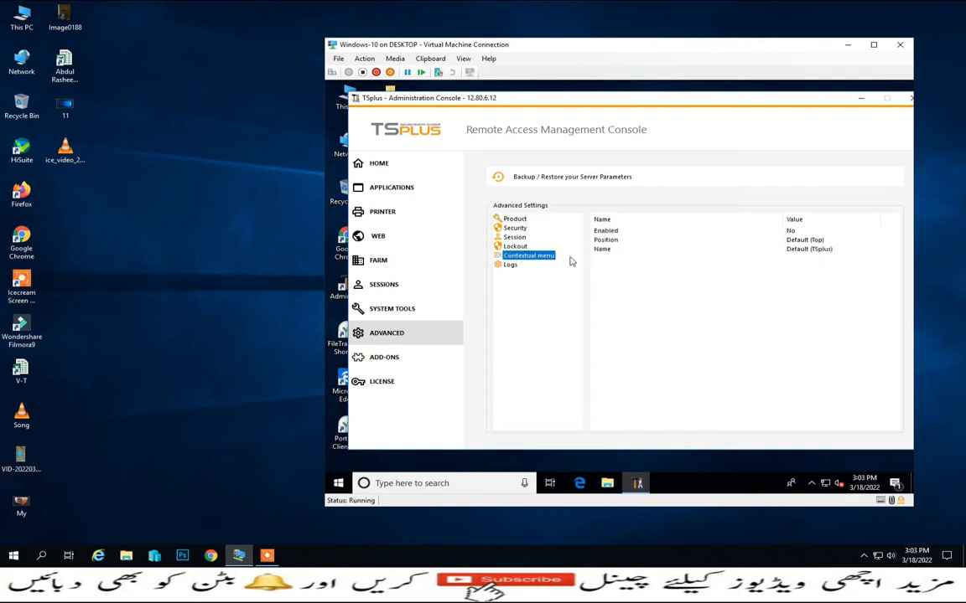
pyautogui.moveTo(606, 46); pyautogui.dragTo(488, 68)
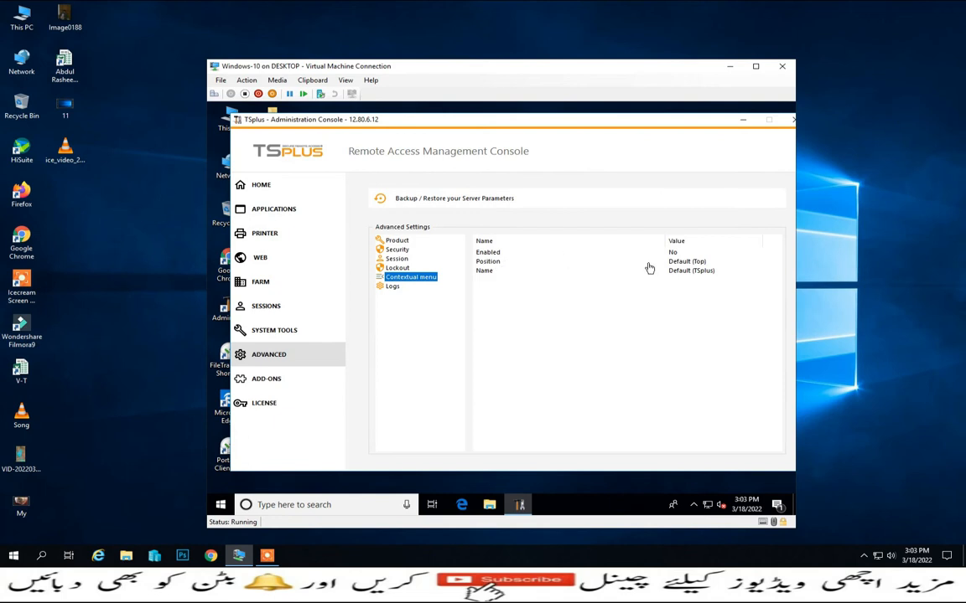
# - Set the contextual menu's Enabled setting to Yes and save it
pyautogui.doubleClick(500, 252)
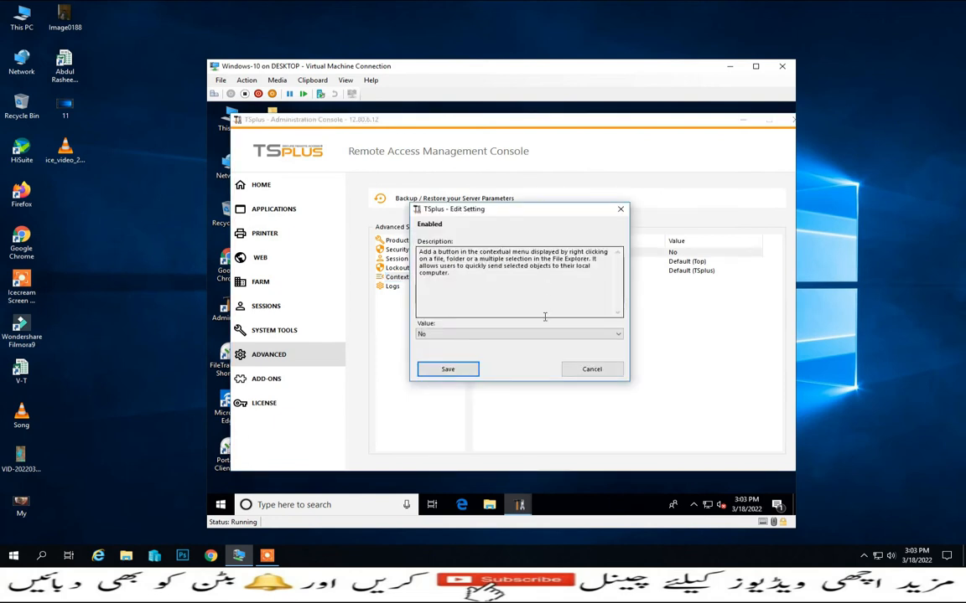
pyautogui.click(419, 252)
pyautogui.click(457, 337)
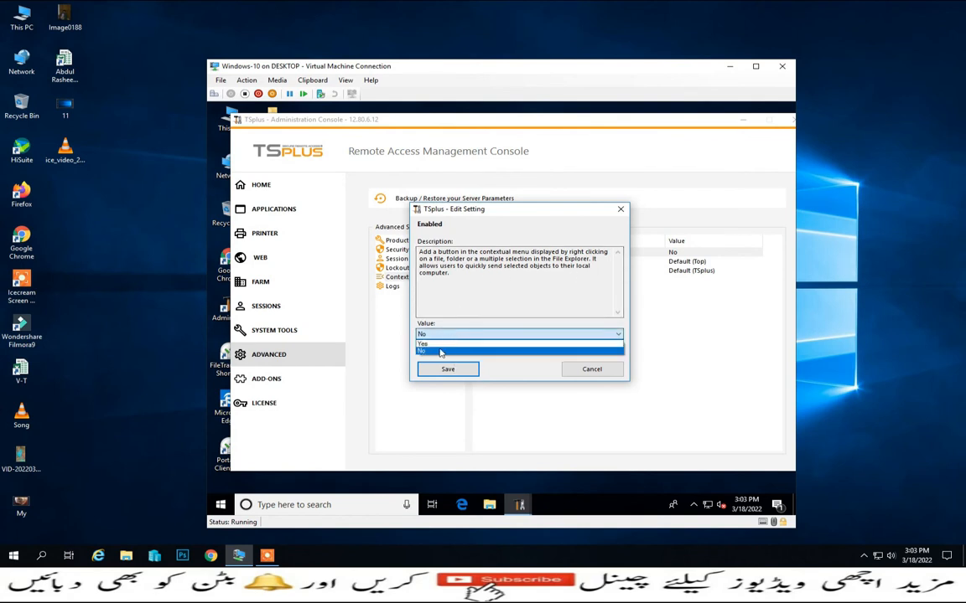
pyautogui.click(434, 345)
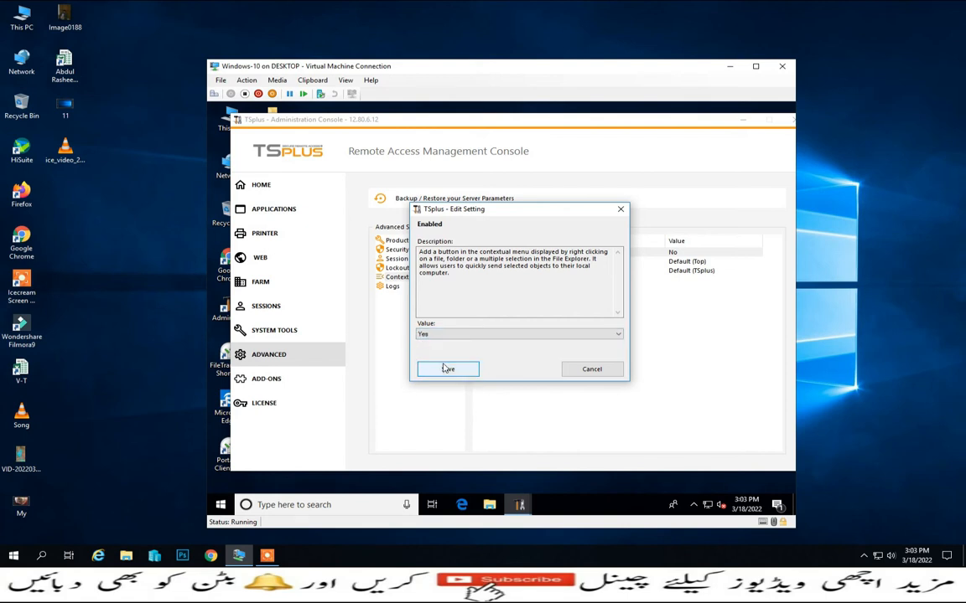
pyautogui.click(444, 368)
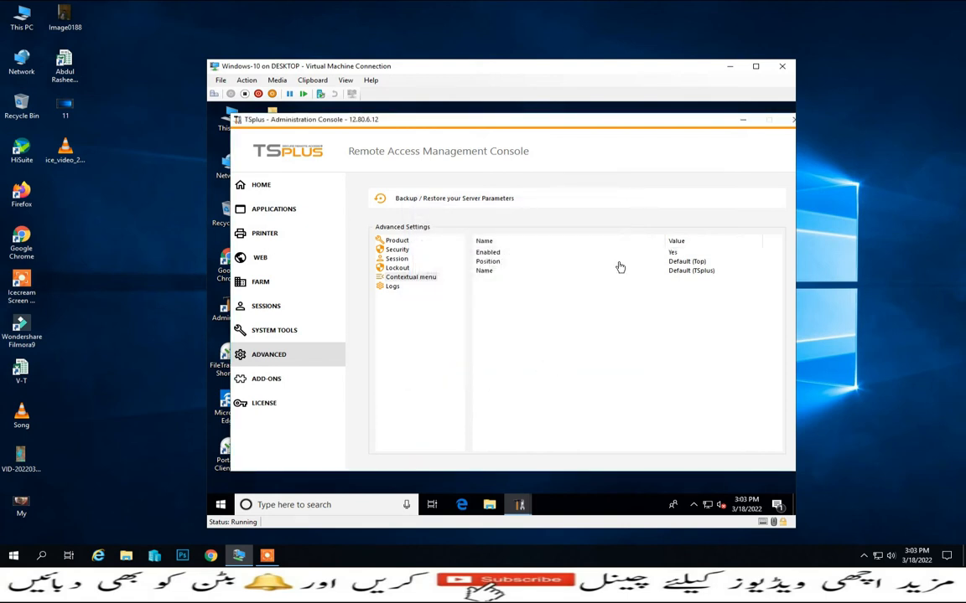
# - Review the contextual menu's Position and Name settings, closing both without saving
pyautogui.doubleClick(493, 262)
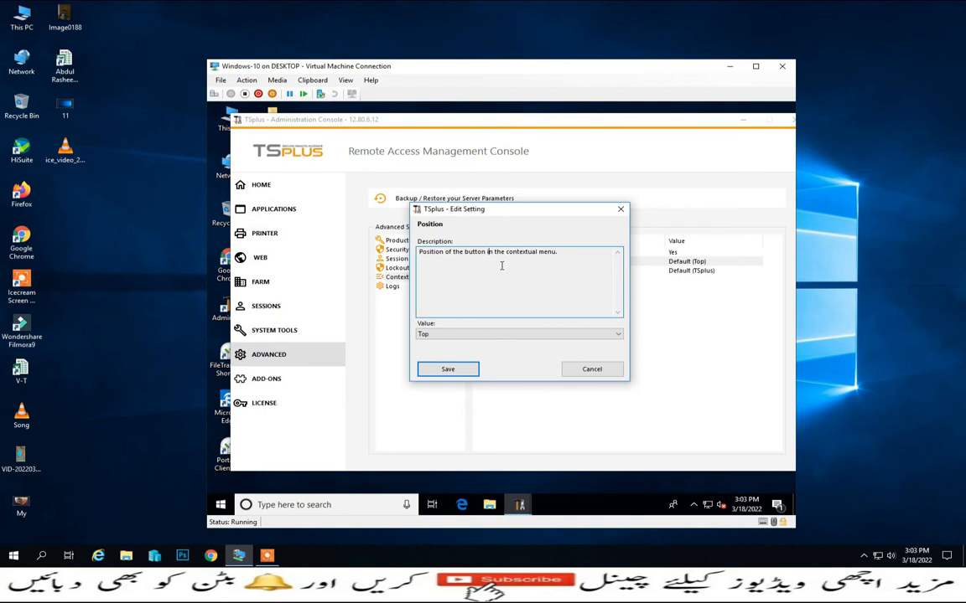
pyautogui.click(453, 334)
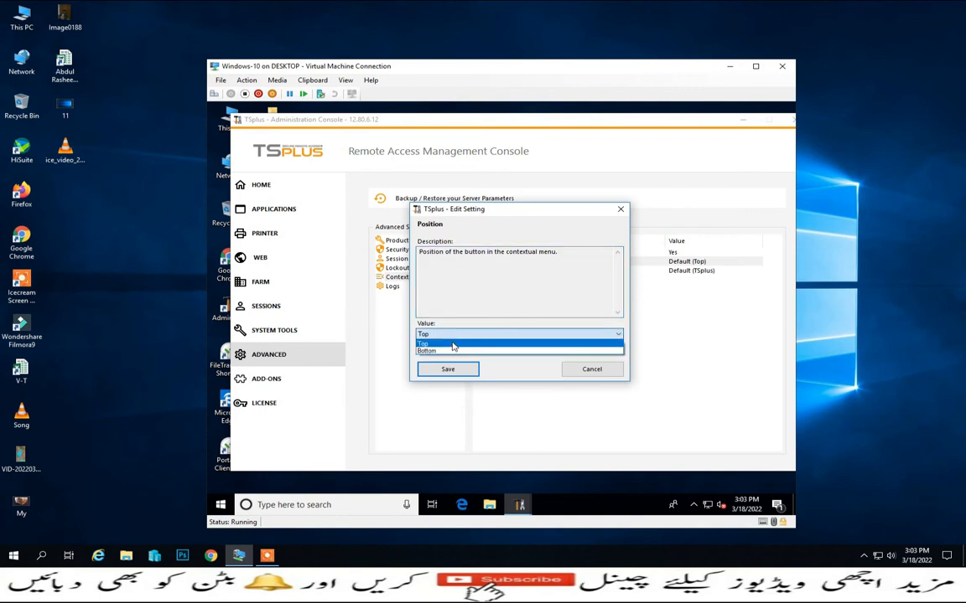
pyautogui.click(452, 344)
pyautogui.click(579, 369)
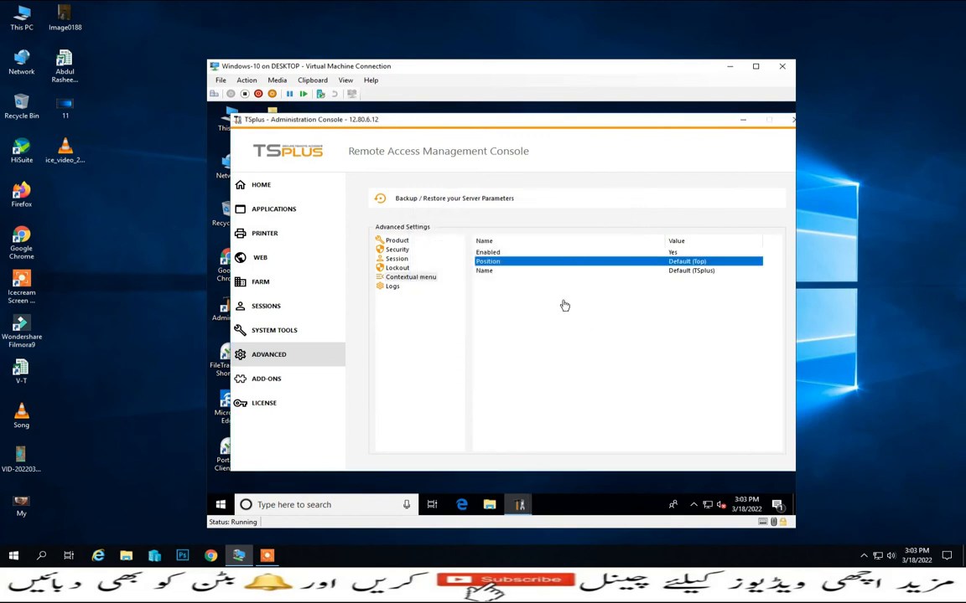
pyautogui.doubleClick(491, 270)
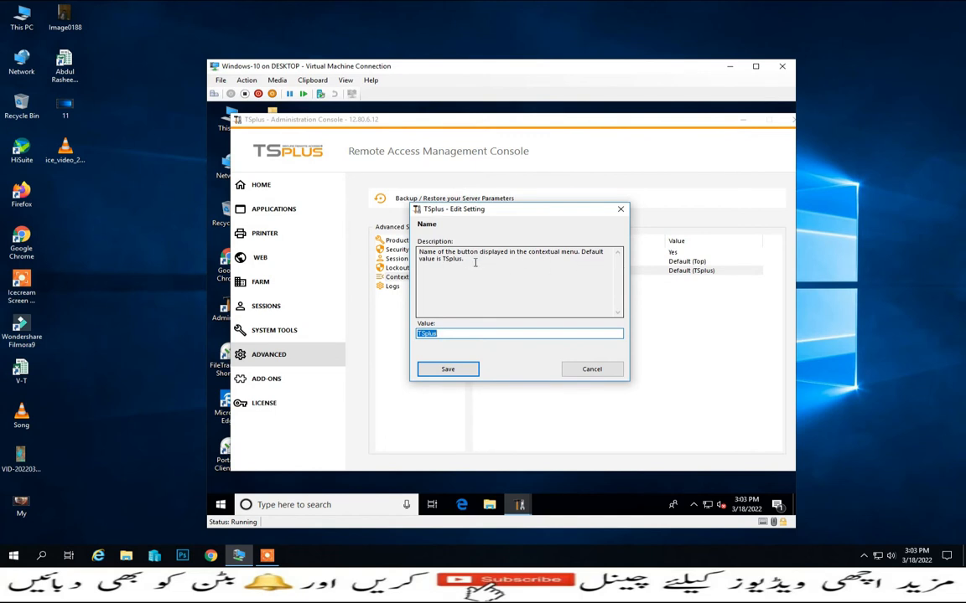
pyautogui.click(467, 334)
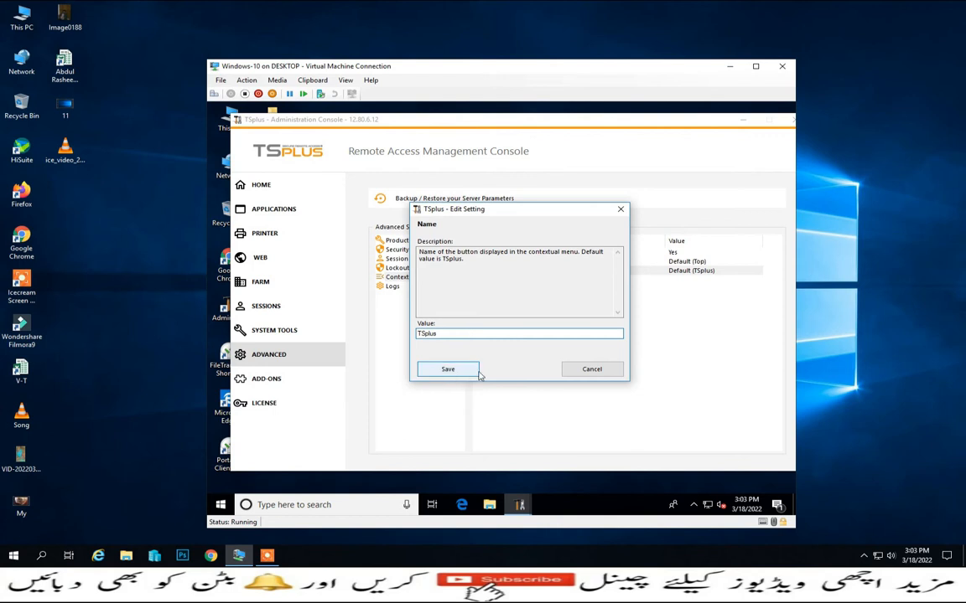
pyautogui.click(590, 371)
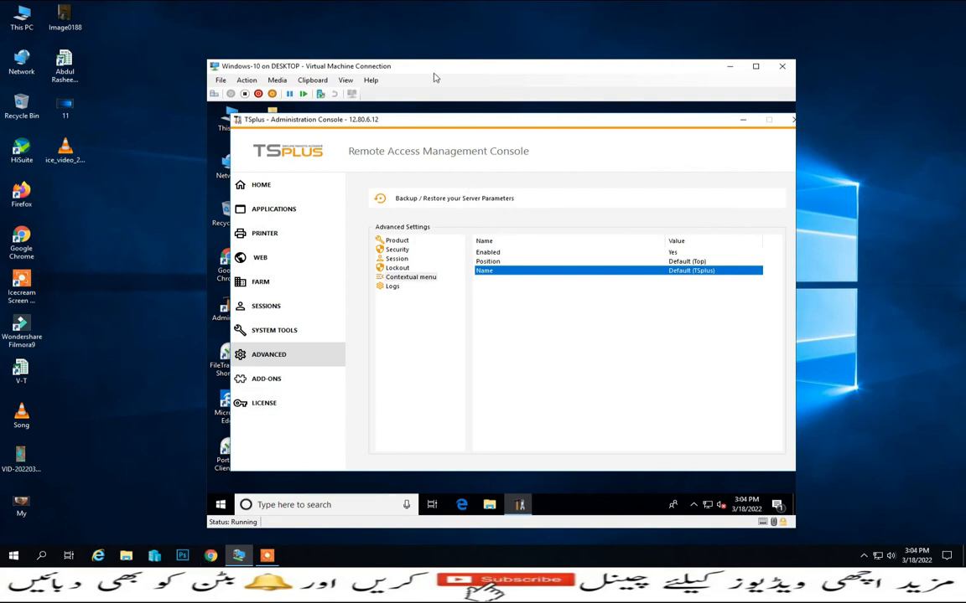
# - Switch to Chrome, open the bookmarked TSPlus web portal, and log on to an HTML5 session with the account password
pyautogui.moveTo(393, 66); pyautogui.dragTo(600, 60)
pyautogui.click(210, 555)
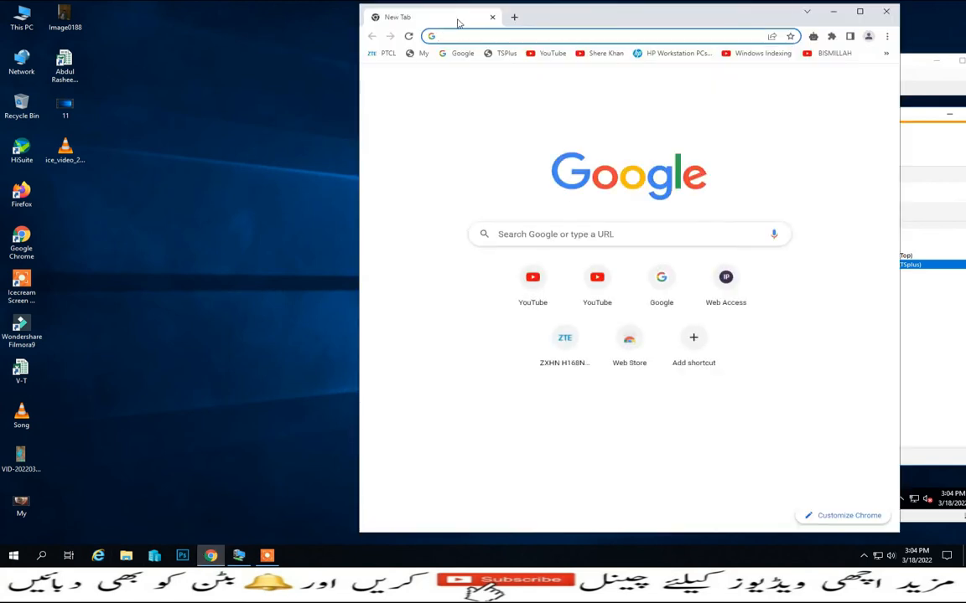
pyautogui.click(506, 53)
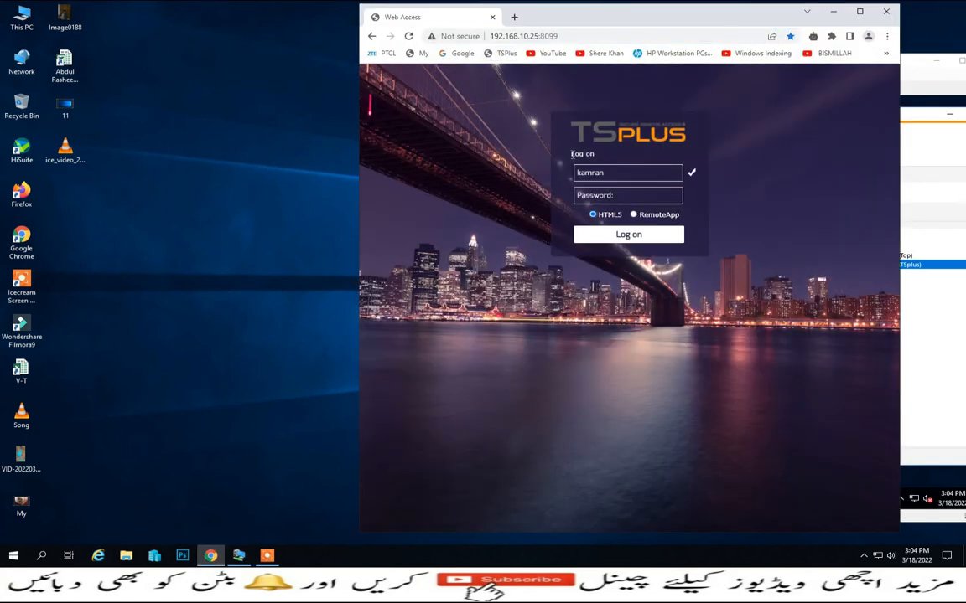
pyautogui.click(597, 195)
pyautogui.write('1')
pyautogui.press('Return')
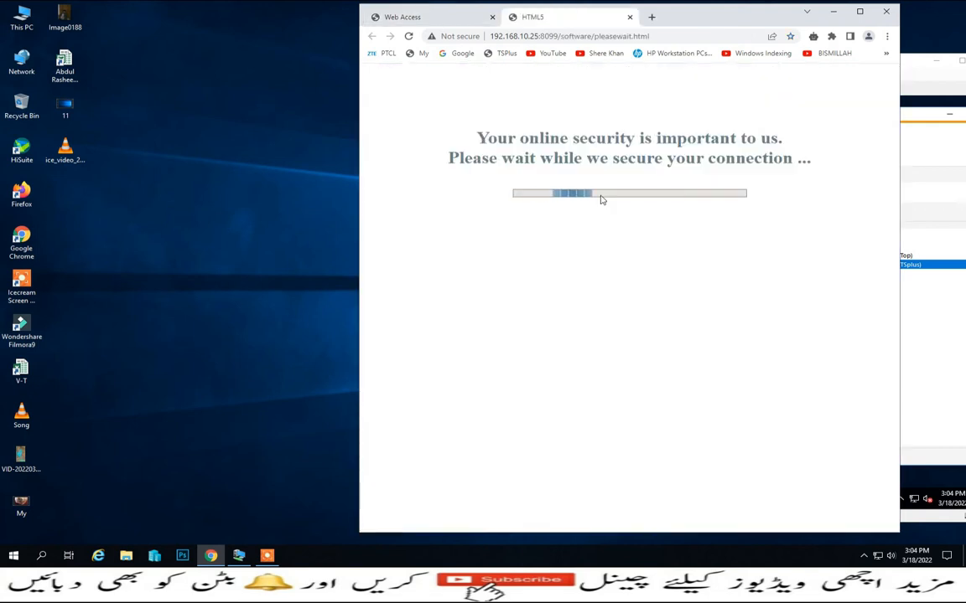
pyautogui.moveTo(759, 22); pyautogui.dragTo(526, 32)
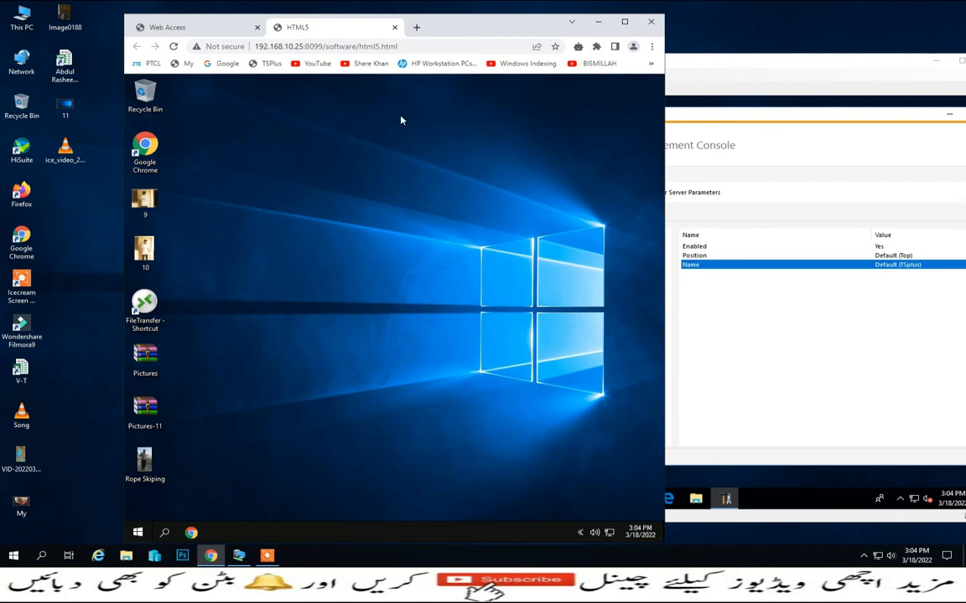
# - Check the context menu of the Pictures archive in the remote session, and sign out of that session
pyautogui.rightClick(152, 355)
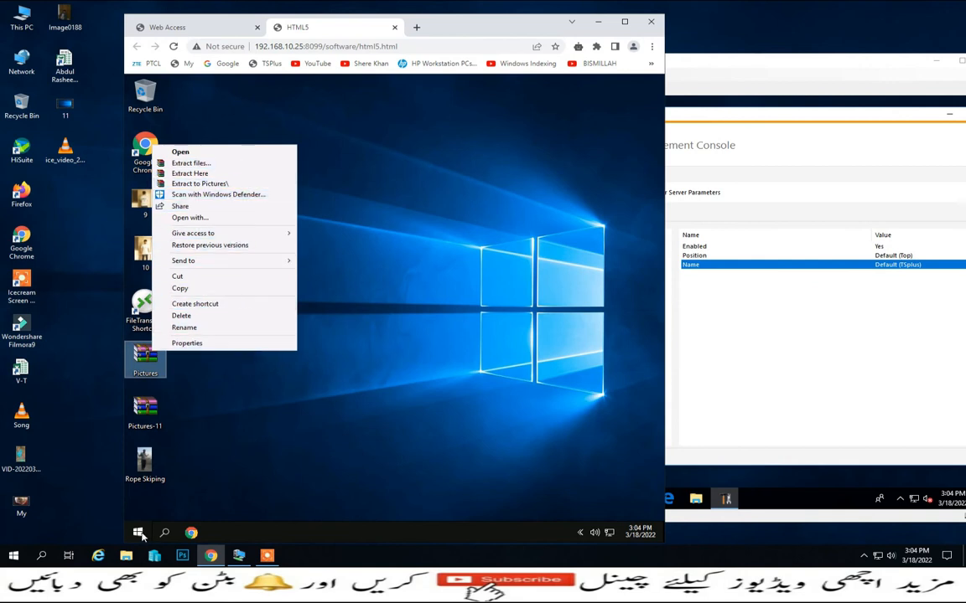
pyautogui.rightClick(139, 534)
pyautogui.moveTo(173, 509)
pyautogui.click(317, 511)
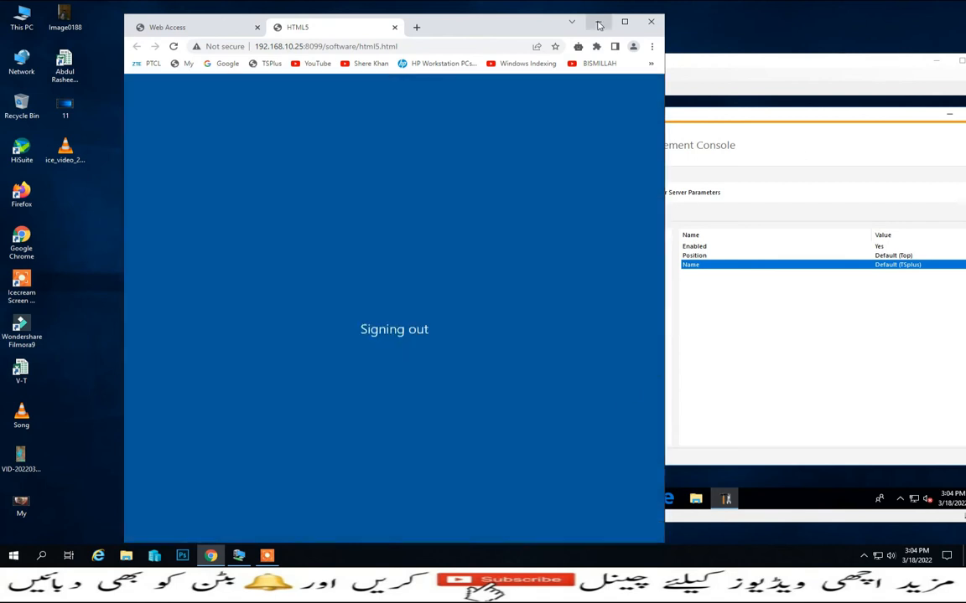
# - Back in the TSplus Administration Console, enable file transfer in the web portal's HTML5 Client settings and save
pyautogui.click(597, 22)
pyautogui.moveTo(576, 60); pyautogui.dragTo(451, 22)
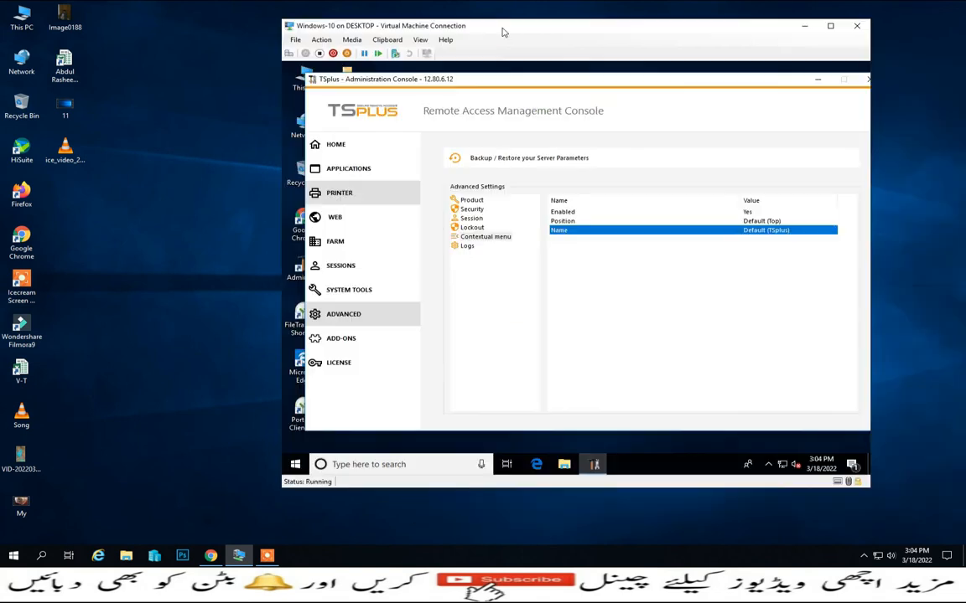
pyautogui.click(329, 219)
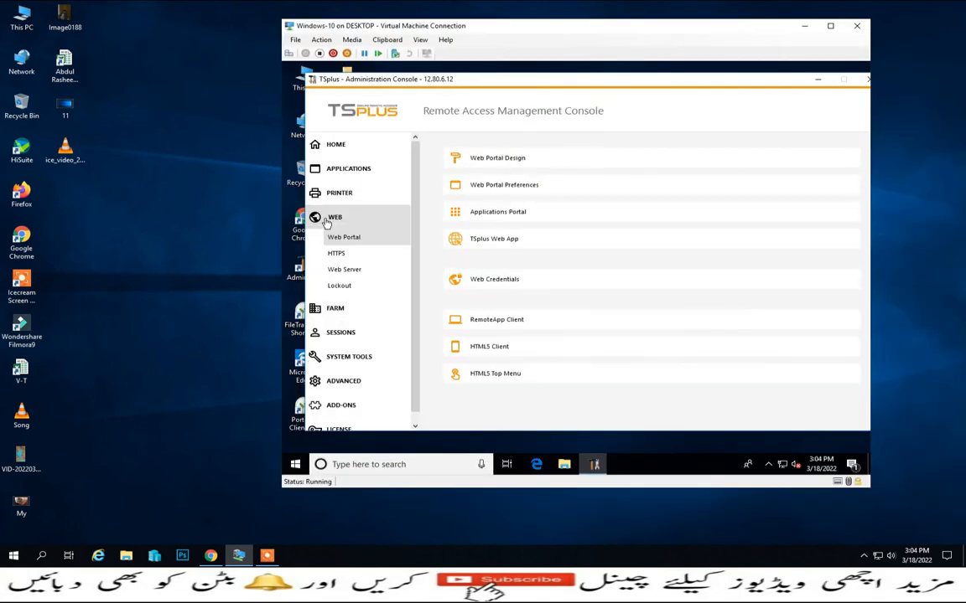
pyautogui.click(476, 351)
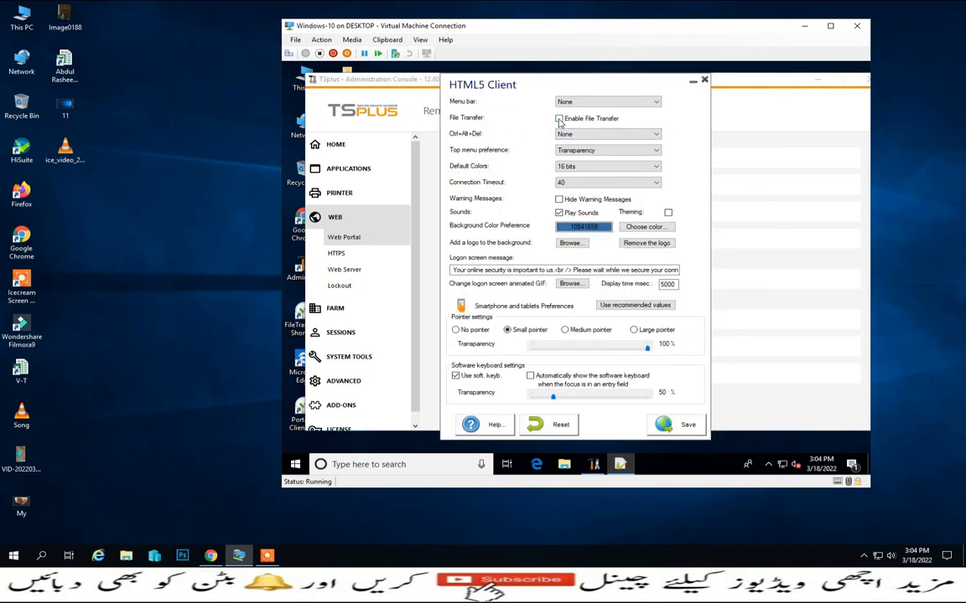
pyautogui.click(686, 425)
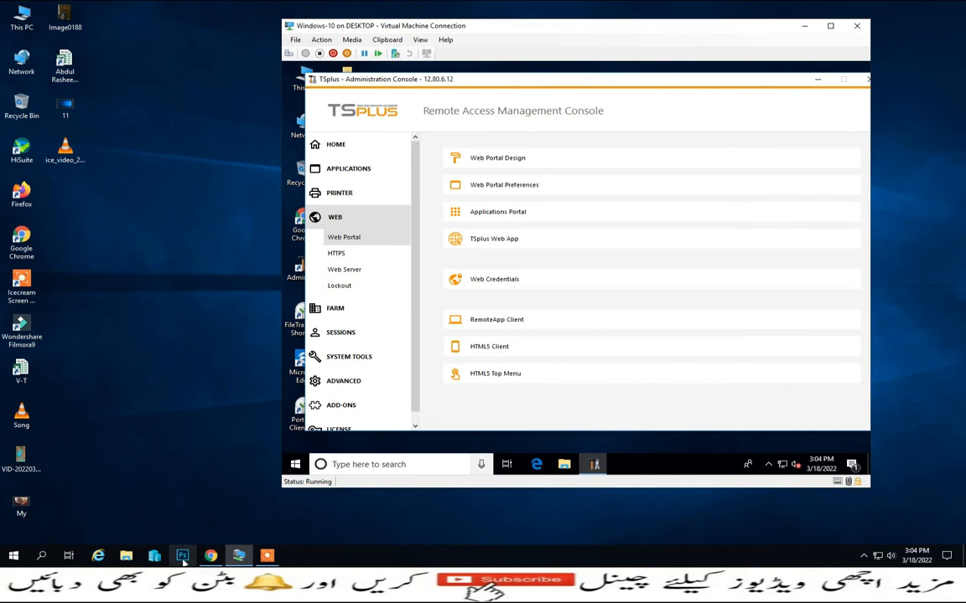
# - Log on to the HTML5 session again in Chrome and arrange the windows so the local desktop icons stay visible
pyautogui.click(211, 557)
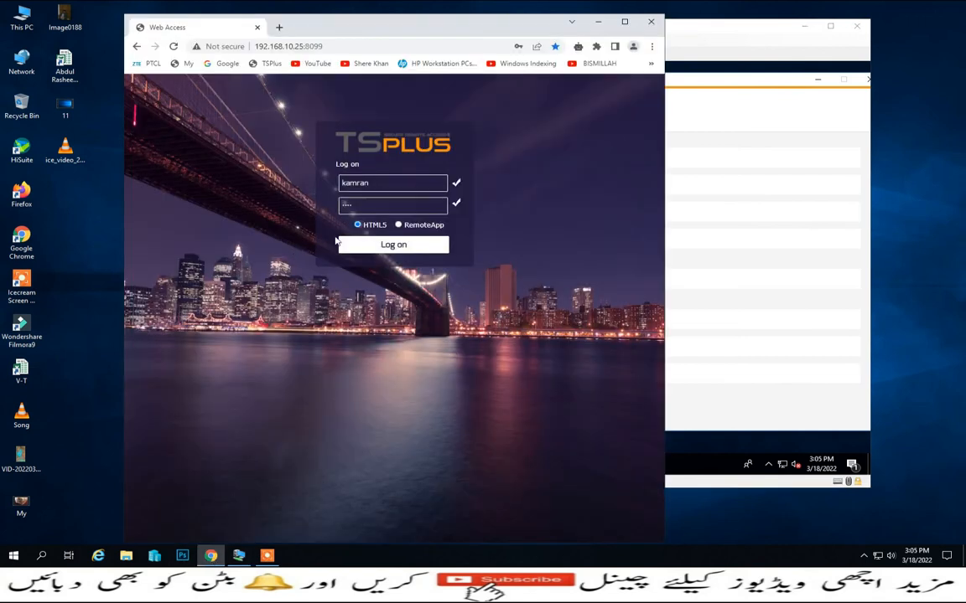
pyautogui.click(353, 246)
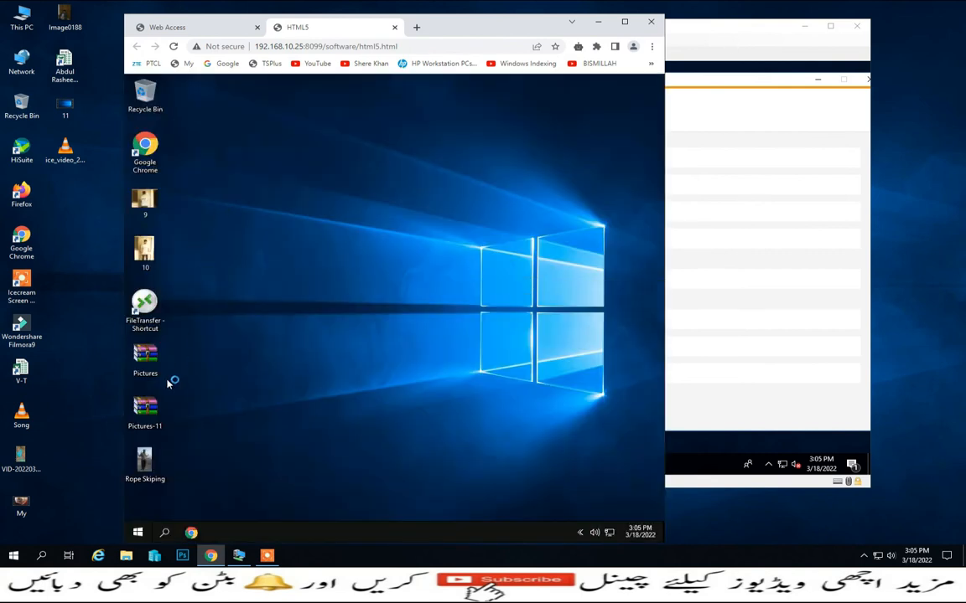
pyautogui.click(806, 30)
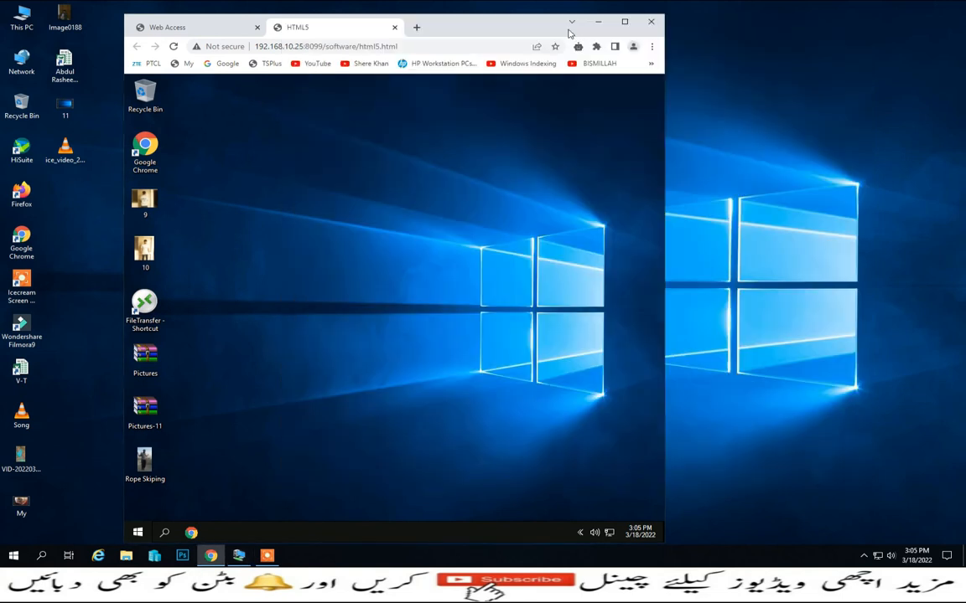
pyautogui.moveTo(568, 31); pyautogui.dragTo(807, 37)
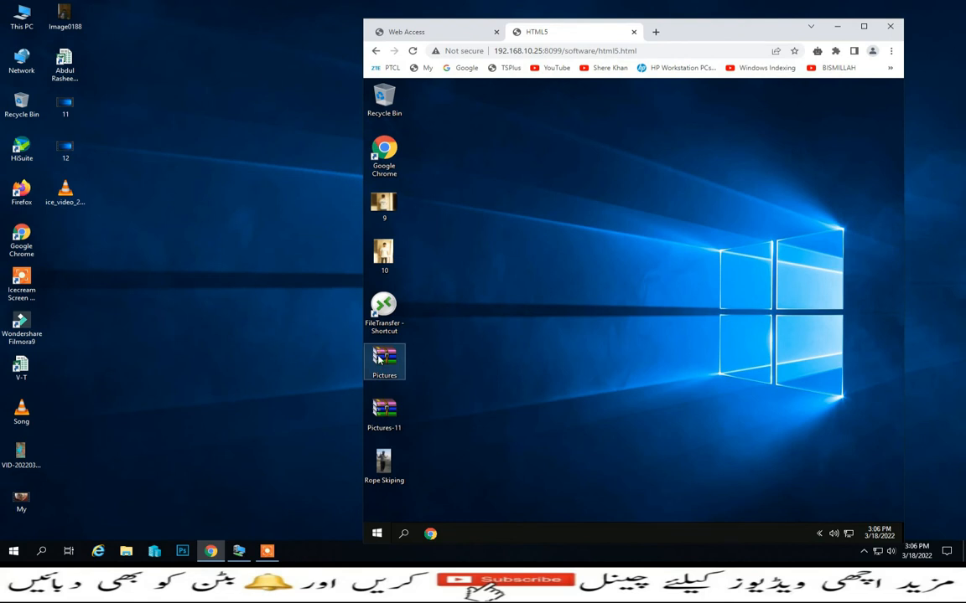
# - Download the Pictures archive from the remote desktop to the local computer with the TSplus contextual menu
pyautogui.rightClick(379, 359)
pyautogui.moveTo(411, 148)
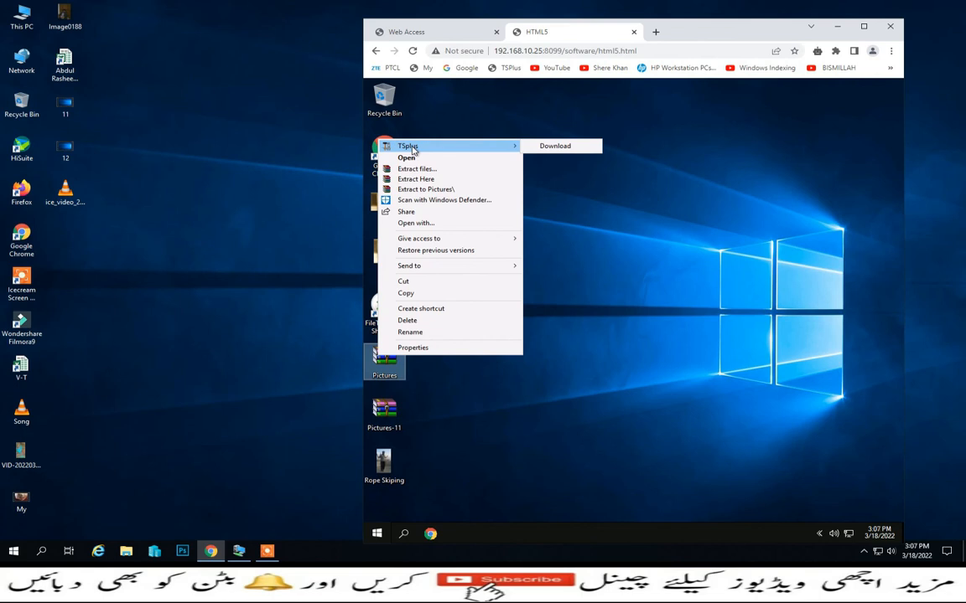
pyautogui.click(552, 146)
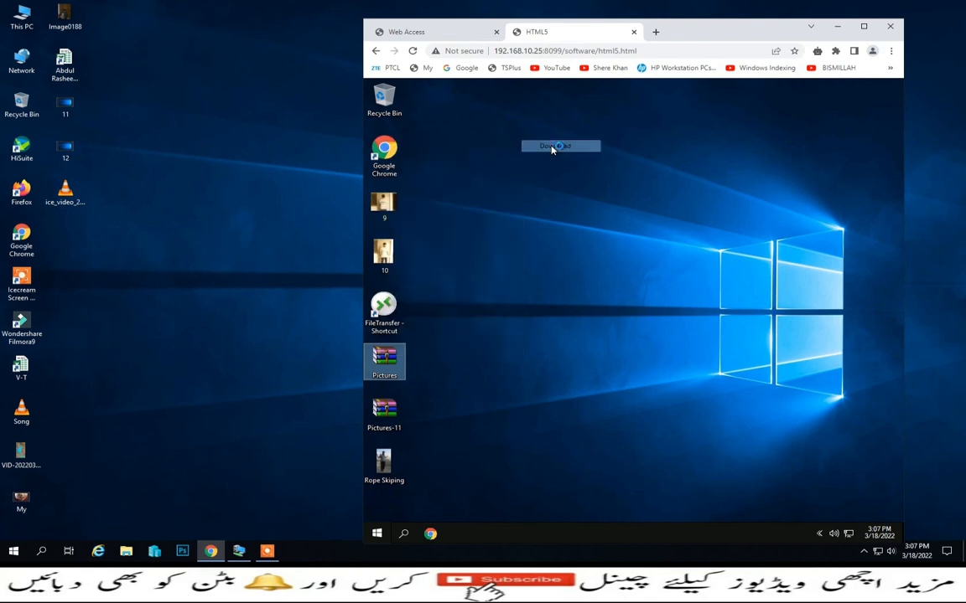
pyautogui.click(592, 197)
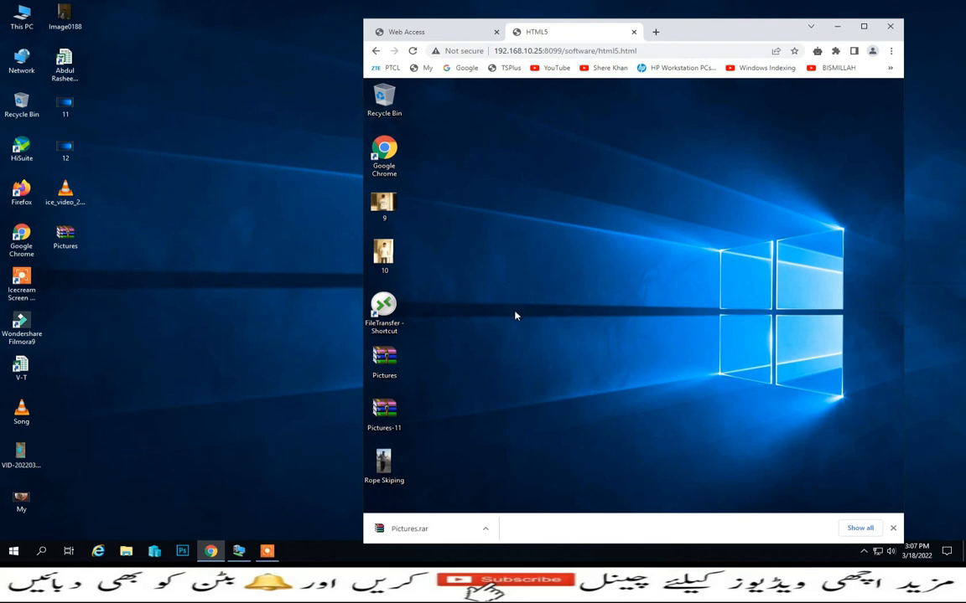
# - Select 9, 10, Pictures, Pictures-11 and Rope Skiping on the remote desktop and download them together with the TSplus contextual menu
pyautogui.click(391, 206)
pyautogui.keyDown('ctrl'); pyautogui.click(392, 255); pyautogui.keyUp('ctrl')
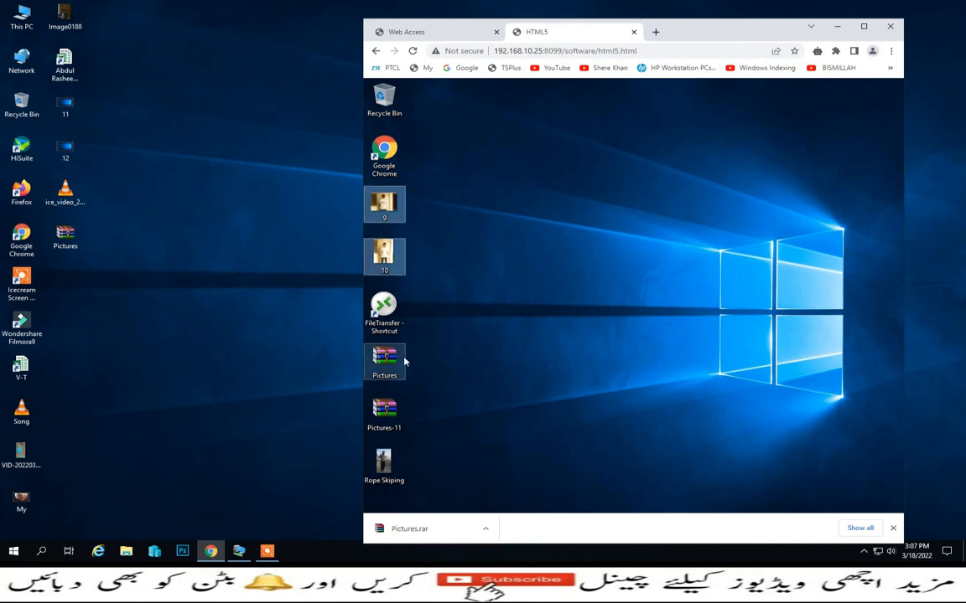
pyautogui.keyDown('ctrl'); pyautogui.click(387, 361); pyautogui.keyUp('ctrl')
pyautogui.keyDown('ctrl'); pyautogui.click(386, 414); pyautogui.keyUp('ctrl')
pyautogui.keyDown('ctrl'); pyautogui.click(382, 478); pyautogui.keyUp('ctrl')
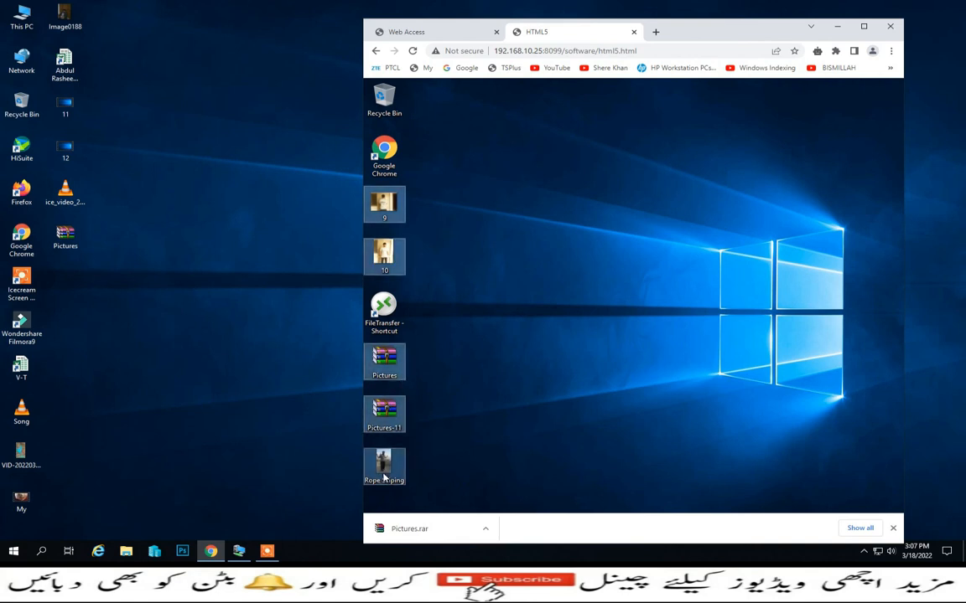
pyautogui.rightClick(385, 471)
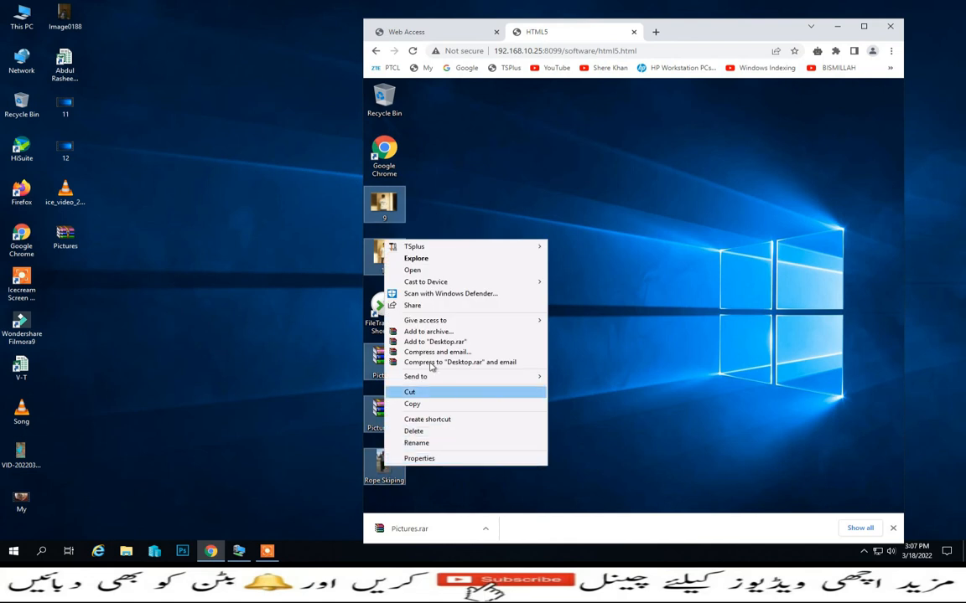
pyautogui.moveTo(454, 248)
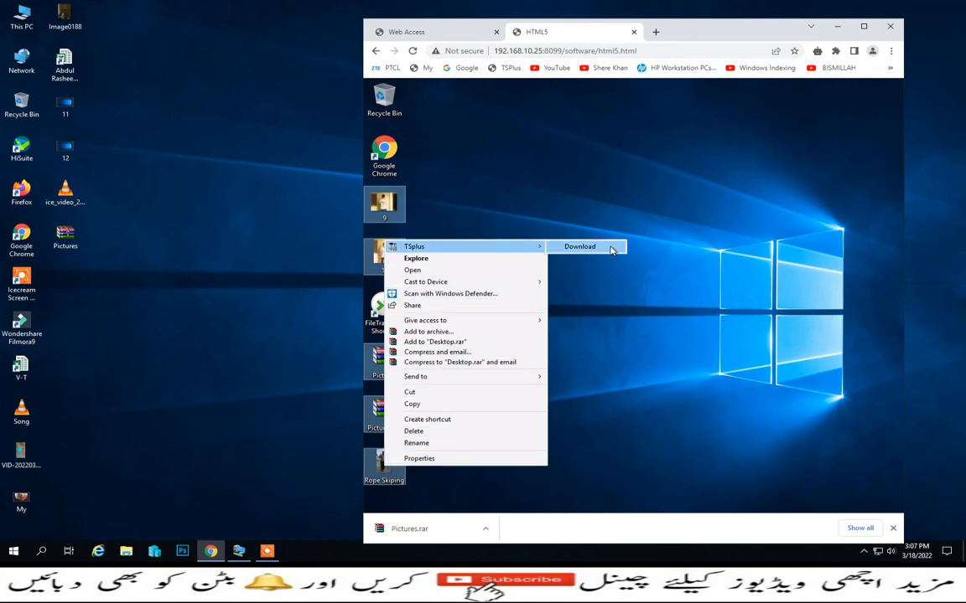
pyautogui.click(612, 248)
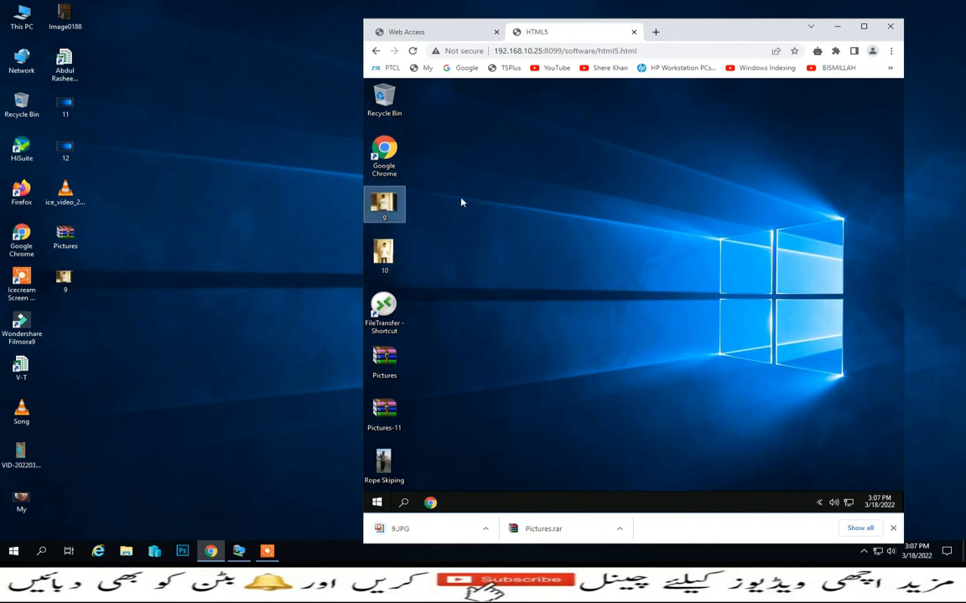
# - Permanently delete image 9 from the remote desktop and block the site's request to download multiple files
pyautogui.hotkey('shift', 'Delete')
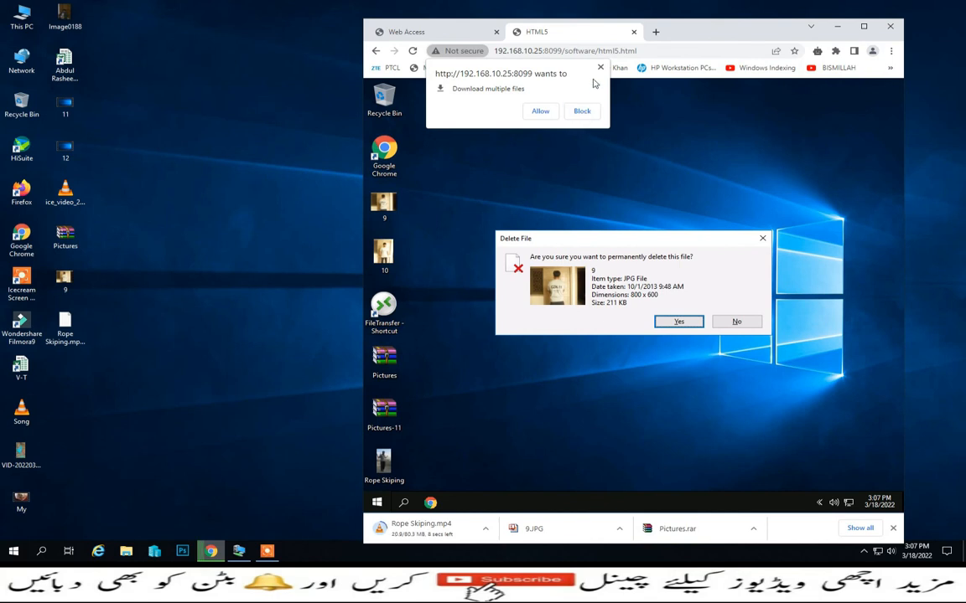
pyautogui.click(581, 111)
pyautogui.click(679, 321)
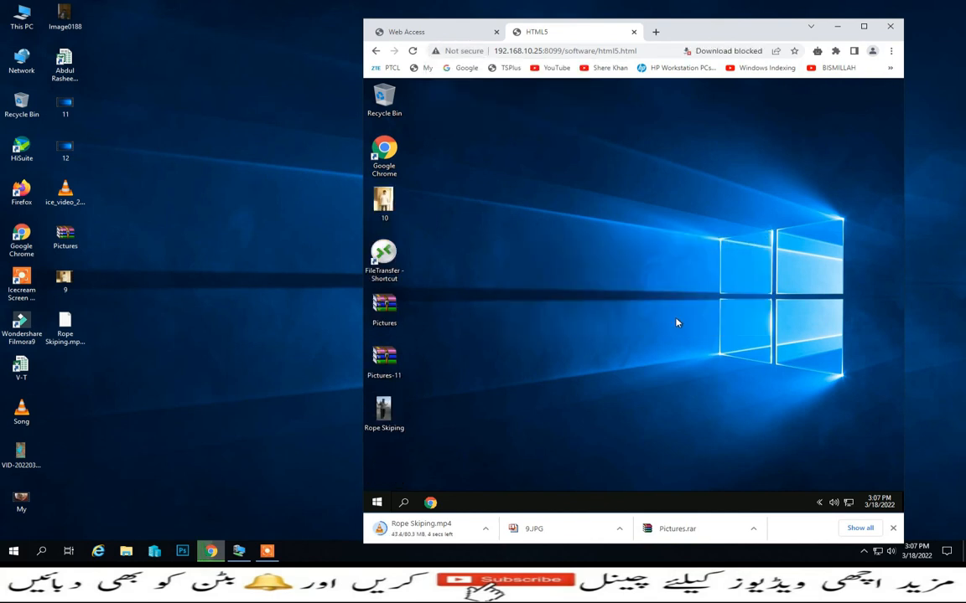
# - Upload image 9 from the local desktop to the remote session
pyautogui.moveTo(63, 280); pyautogui.dragTo(469, 289)
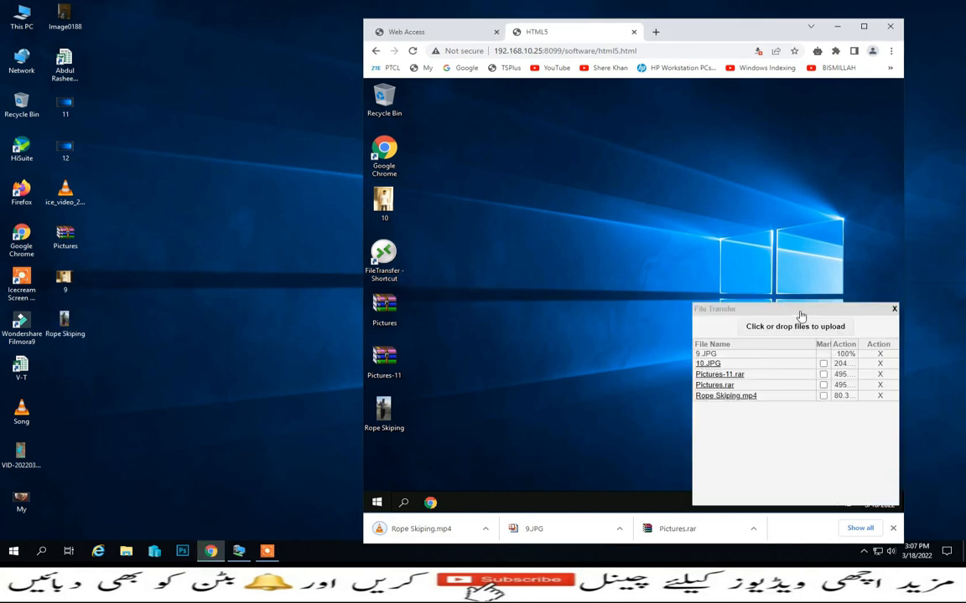